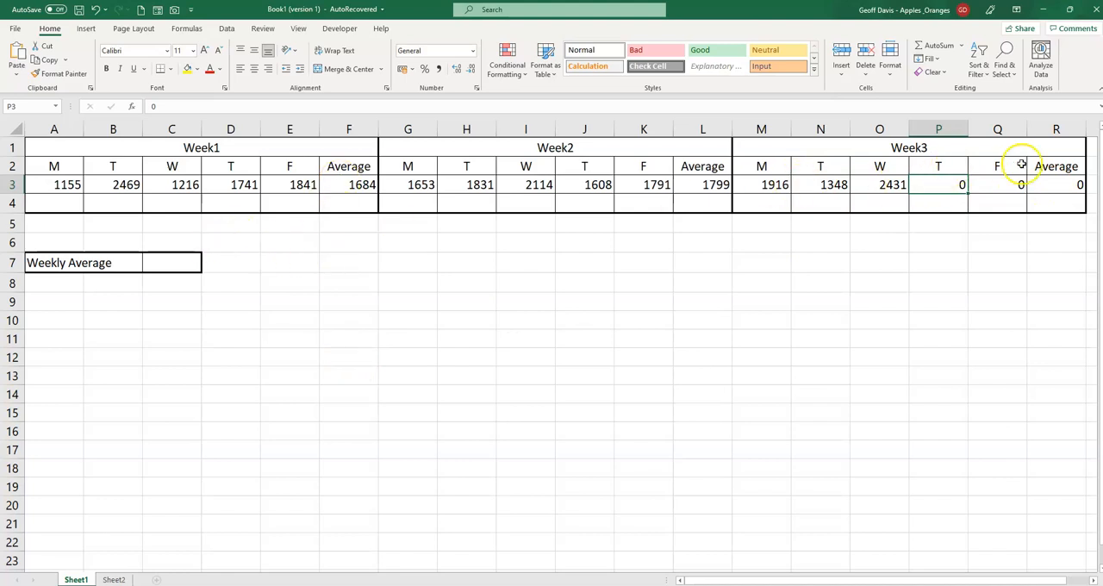
Step: Examine the weekly average formulas in F3, L3 and R3 and the empty Weekly Average cell C7
left_click(356, 188)
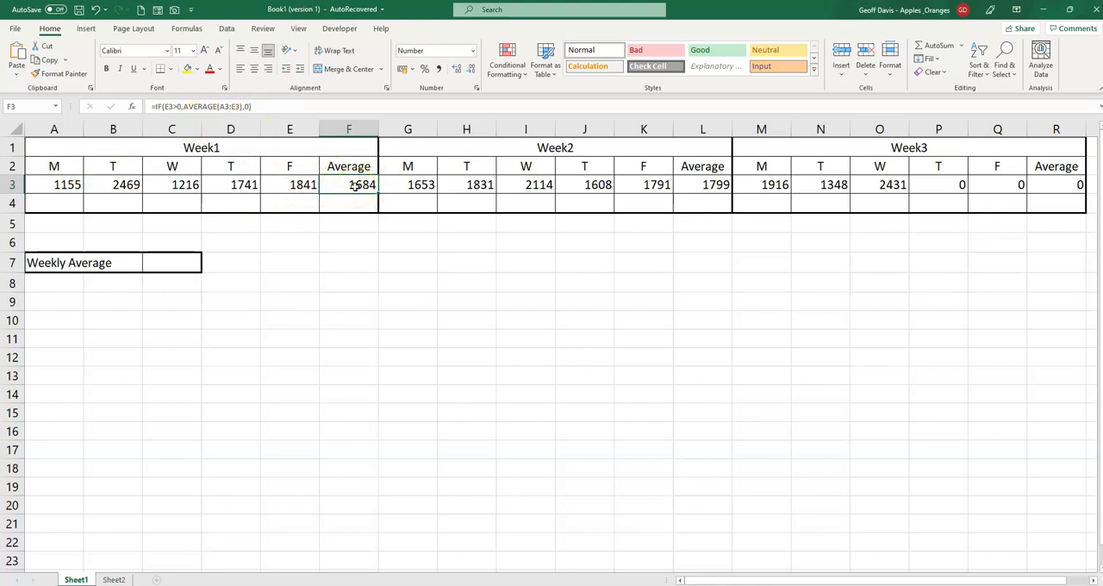
left_click(1061, 185)
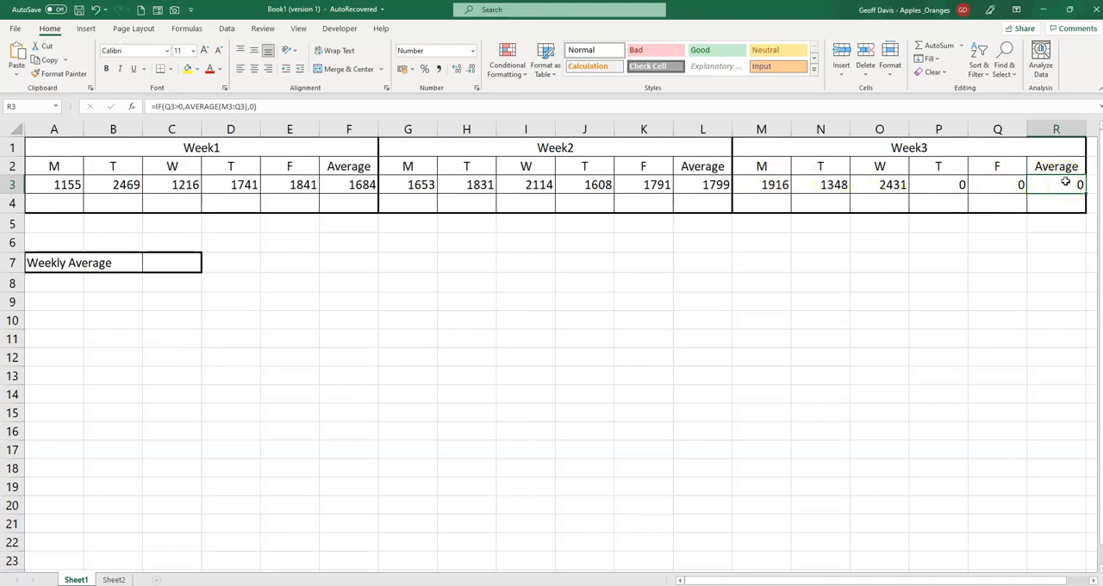
left_click(177, 263)
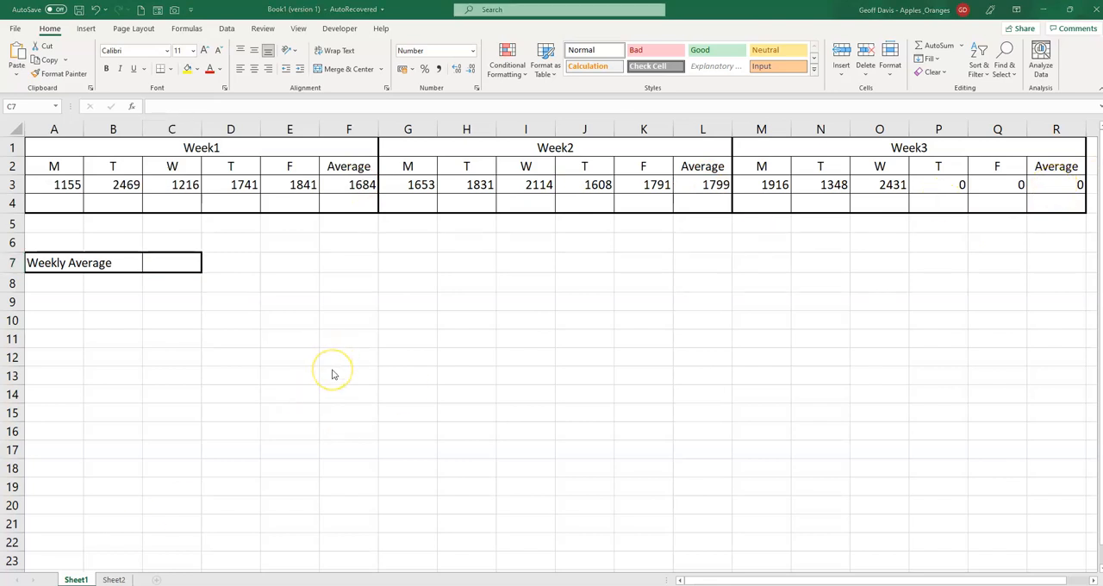
left_click(363, 189)
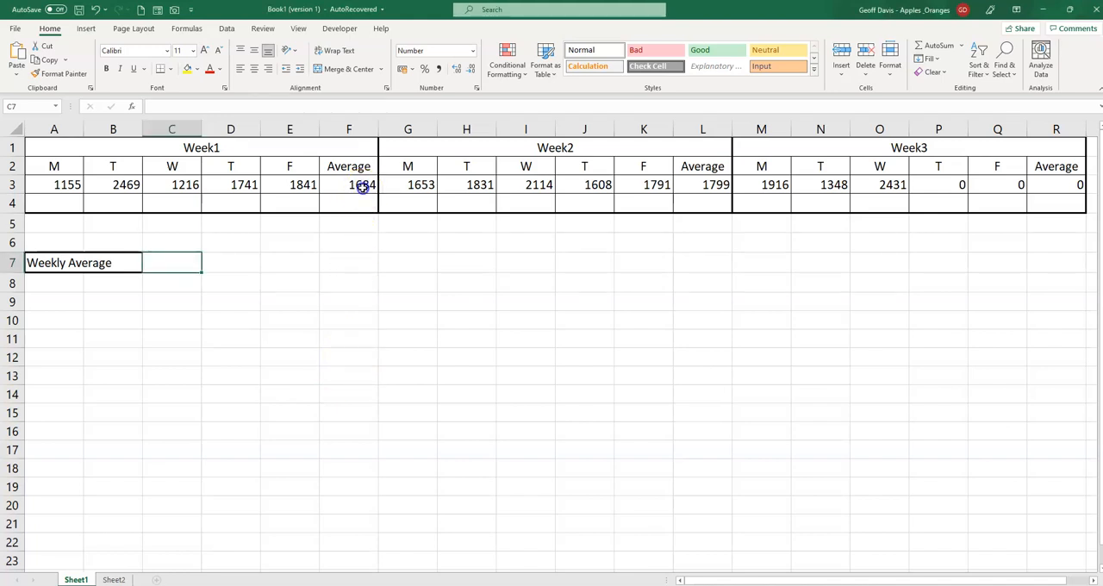
left_click(363, 188)
left_click(706, 185)
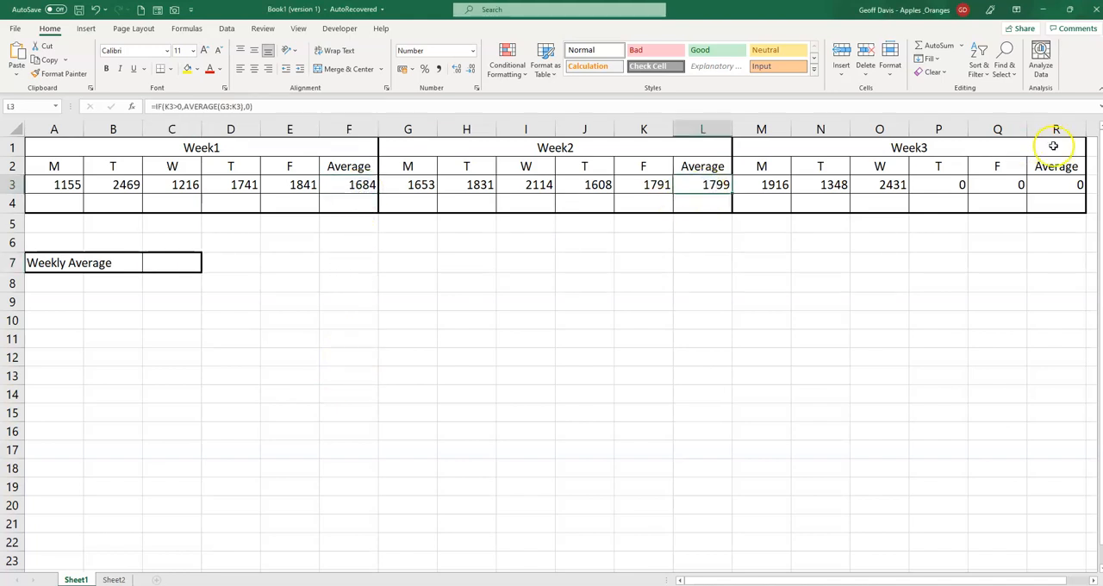
left_click(1055, 186)
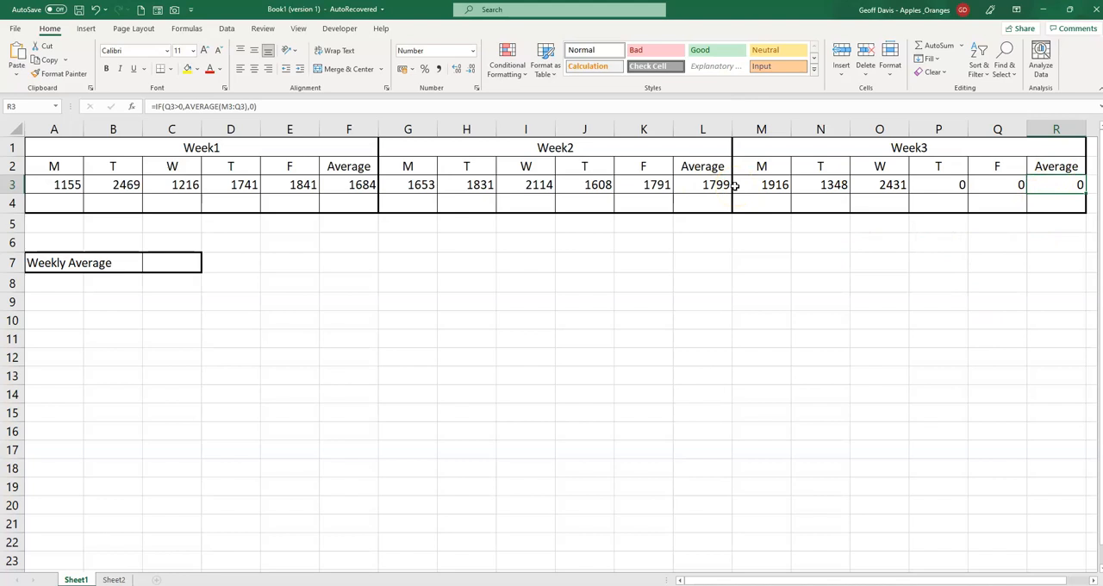
left_click(182, 266)
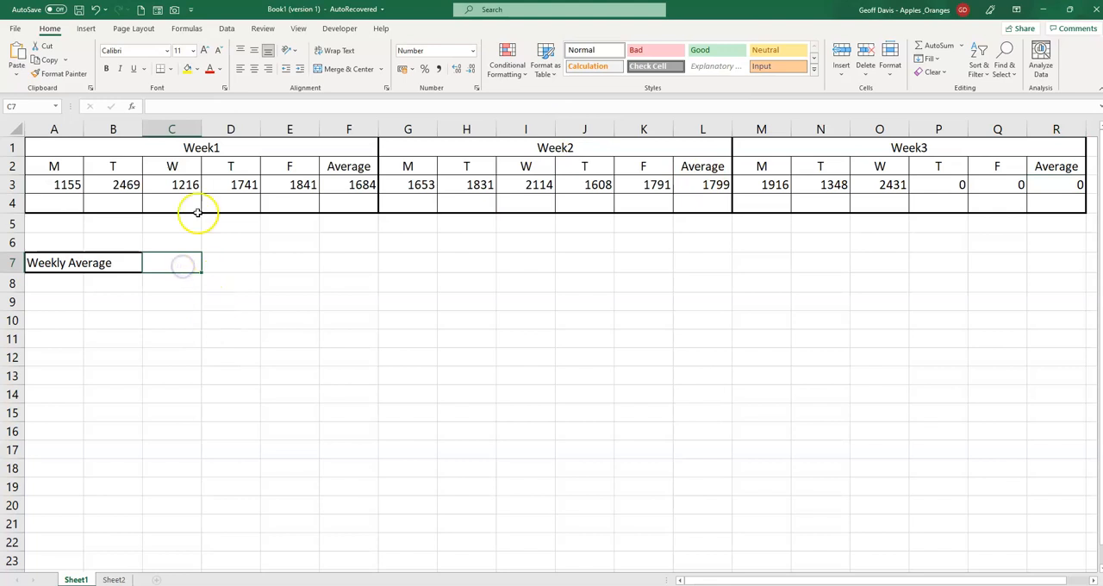
type("=avera")
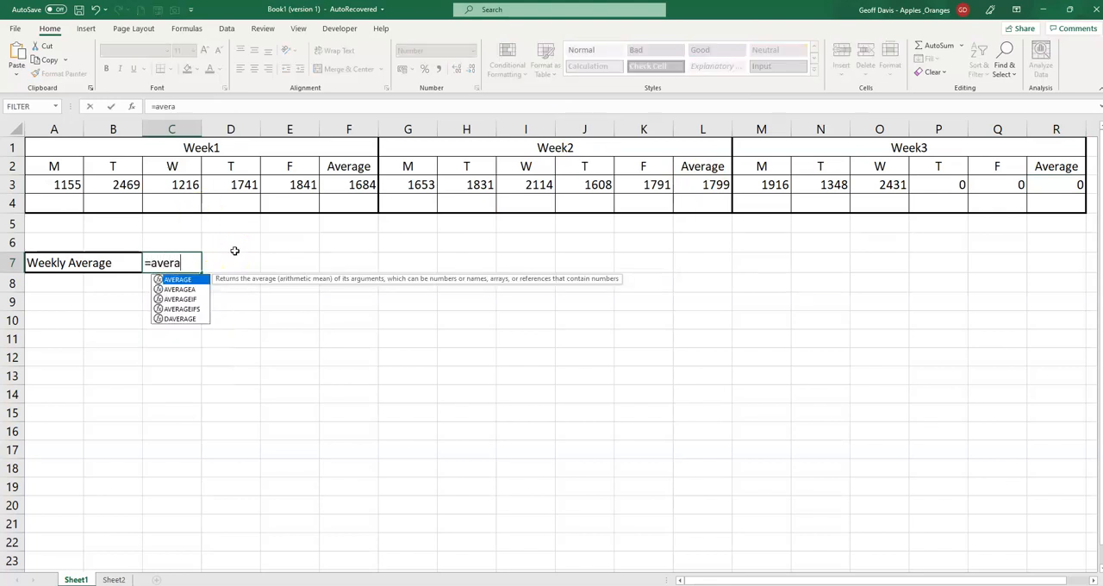
type("geif(")
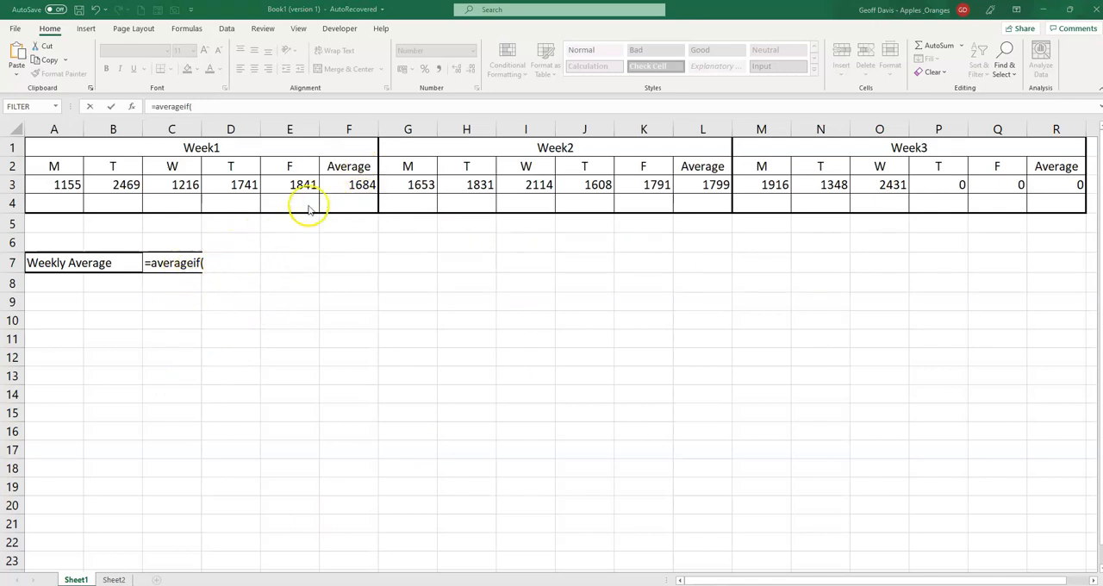
left_click(169, 265)
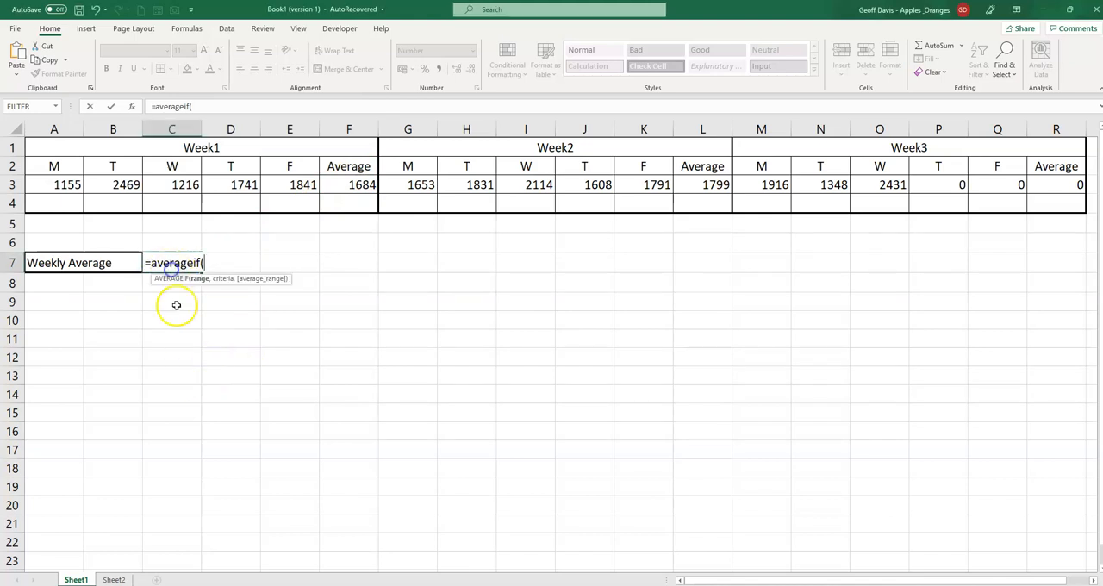
left_click(167, 307)
key("Escape")
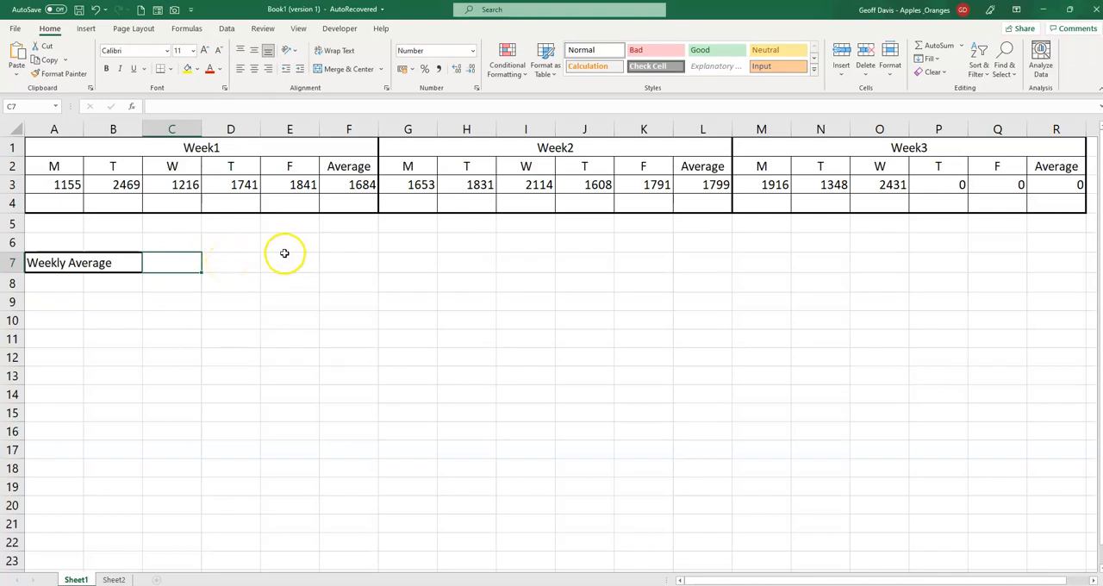
Step: Enter =SUM(F3,L3,R3) in cell C7 to add up the three weekly averages
left_click(358, 182)
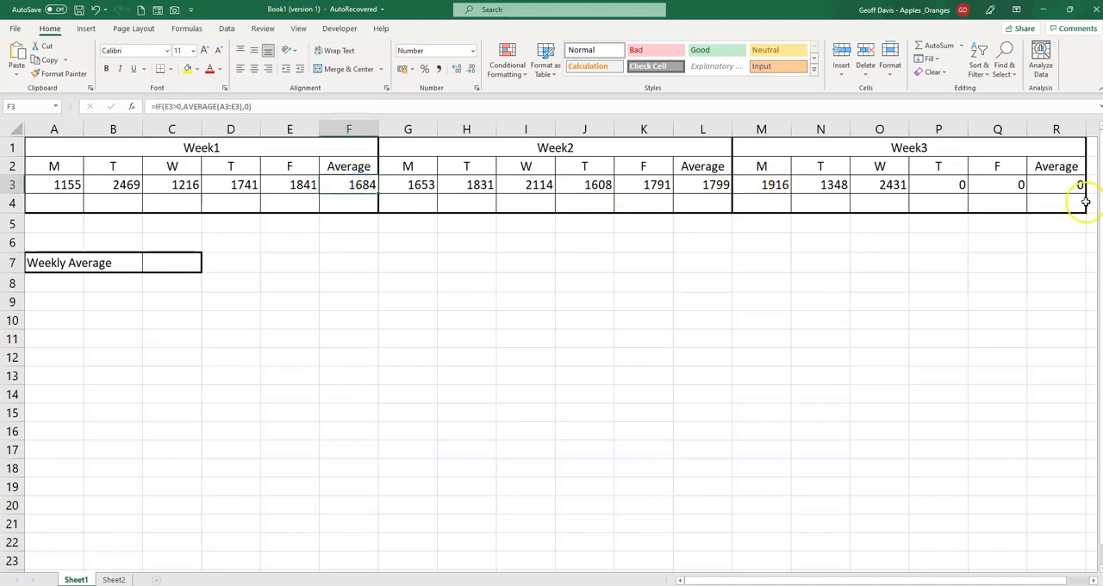
left_click(167, 268)
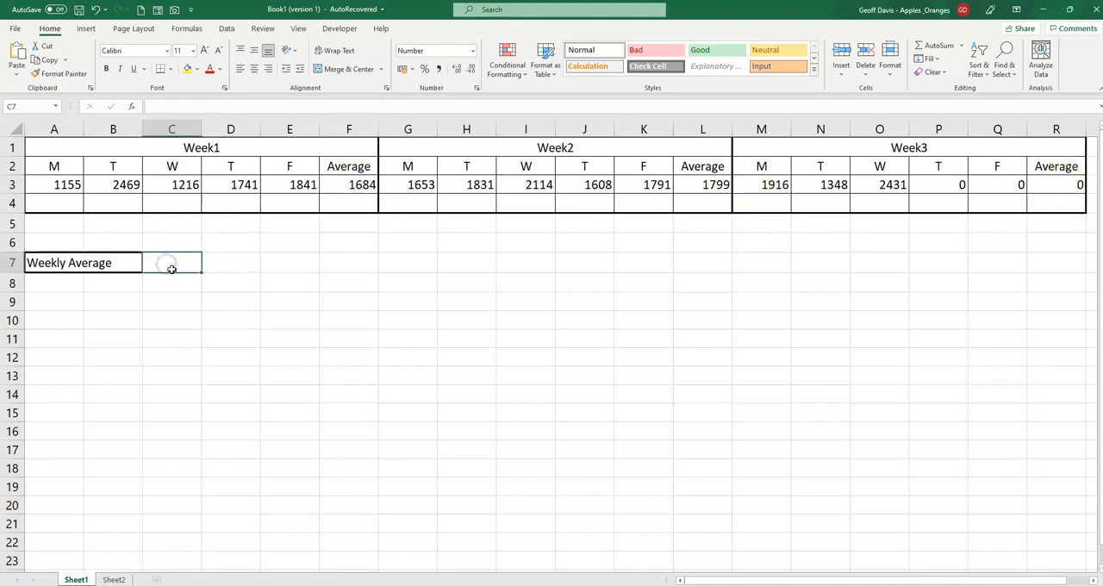
type("=")
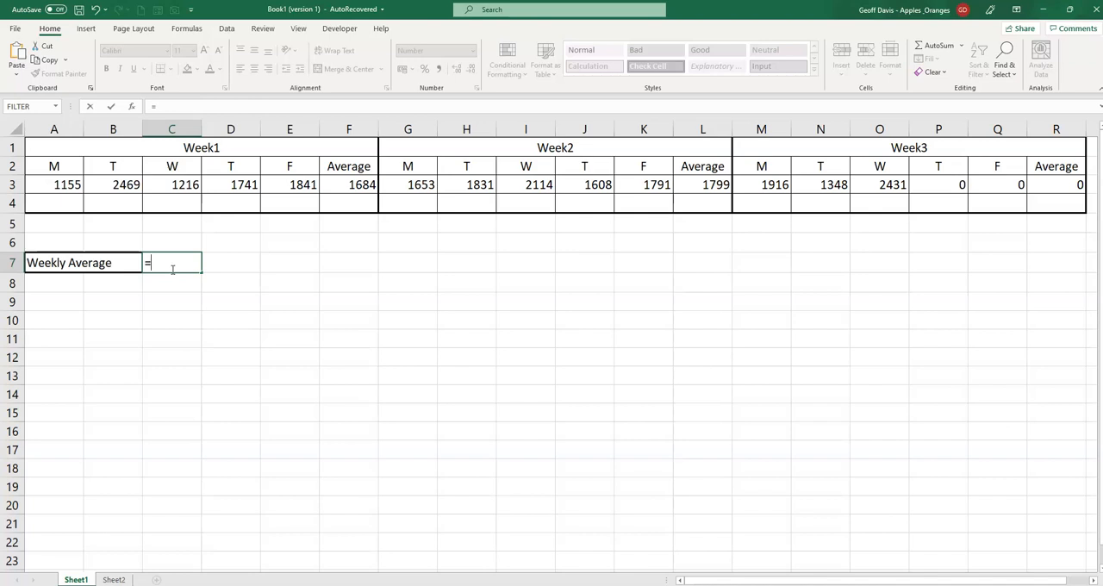
type("sum(")
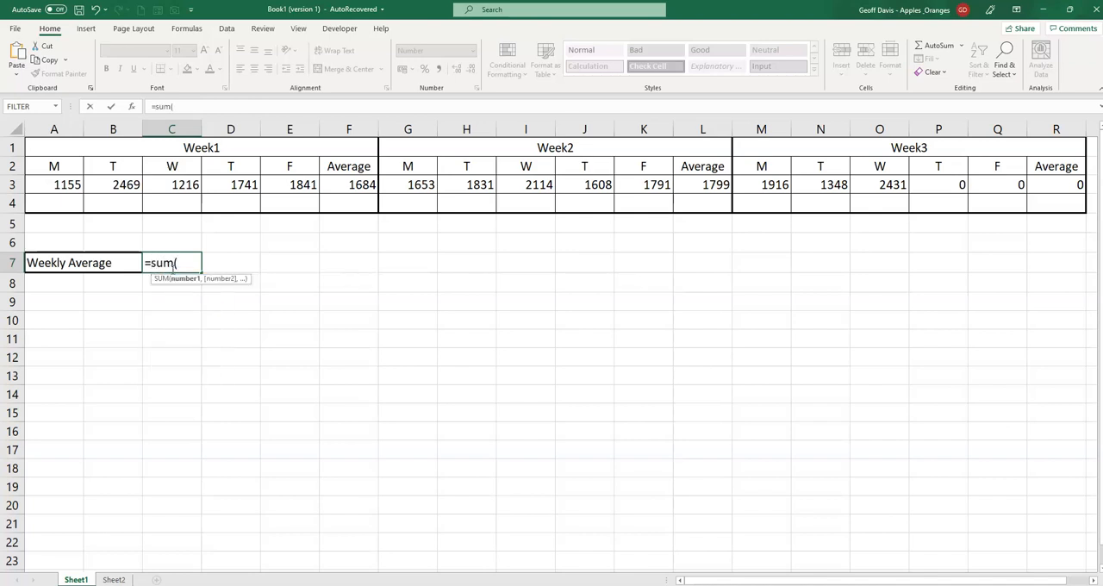
left_click(355, 187)
type(",")
left_click(698, 188)
type(",")
left_click(1038, 193)
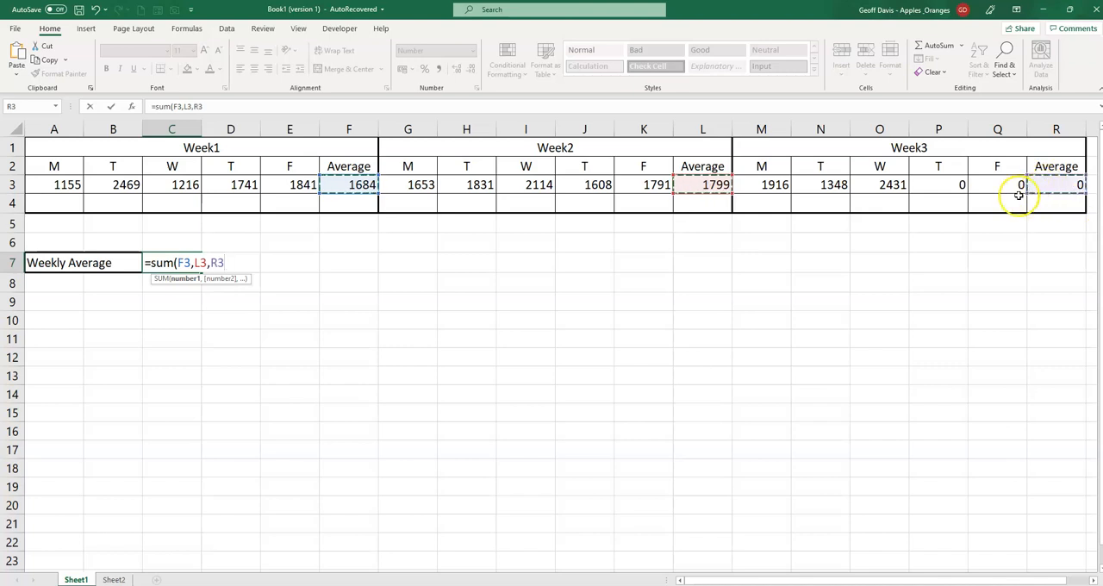
type(")")
key("Return")
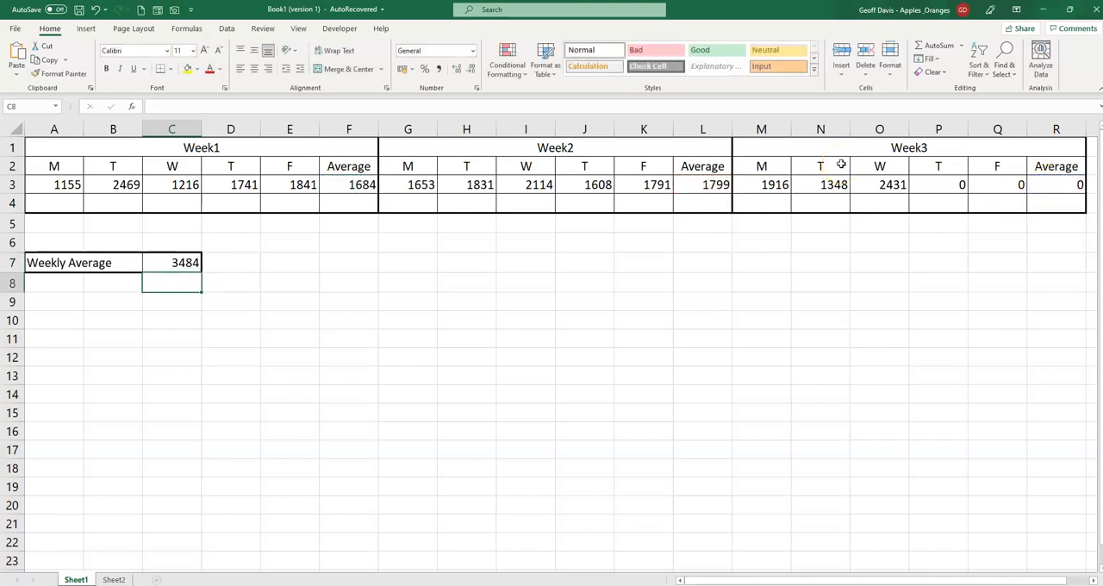
Step: Extend the C7 formula to =(SUM(F3,L3,R3)/((F3>0)+(L3>0)+(R3>0))), accepting the proposed parenthesis correction
key("Up")
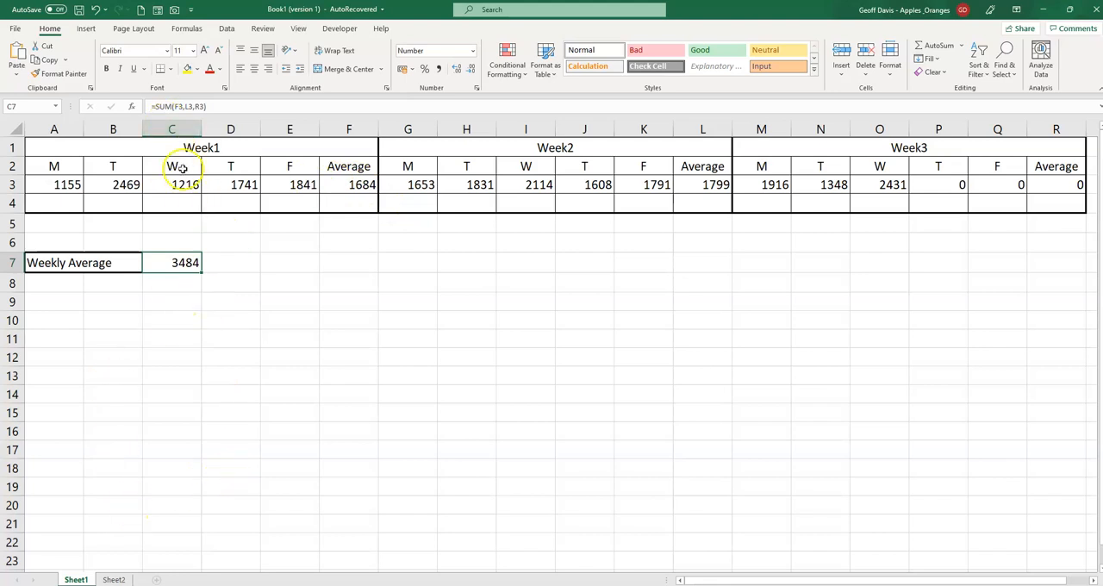
left_click(159, 107)
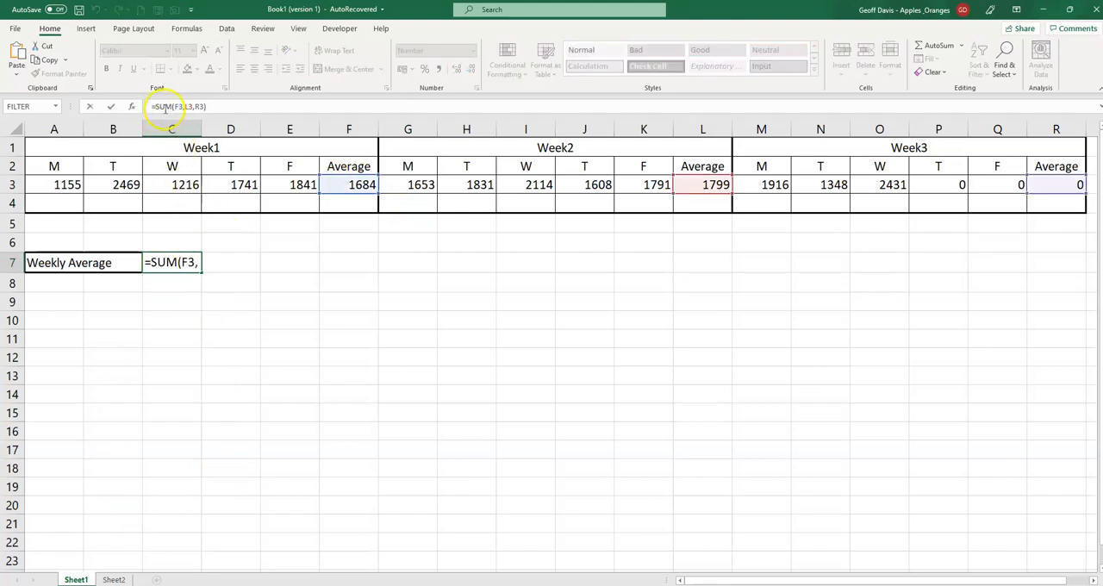
type("(")
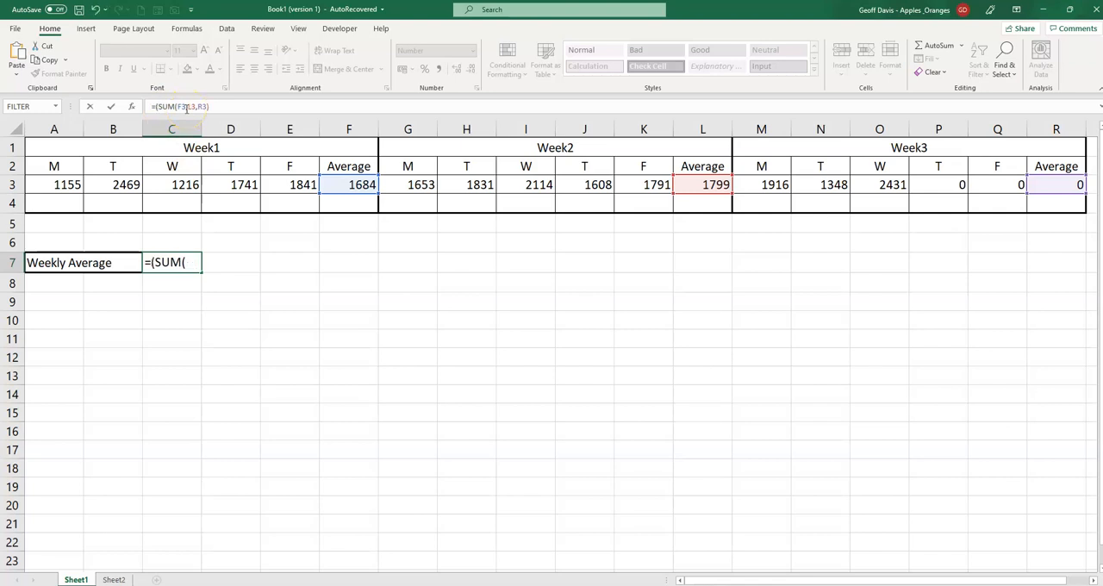
left_click(221, 106)
type("/((f3>0)+(")
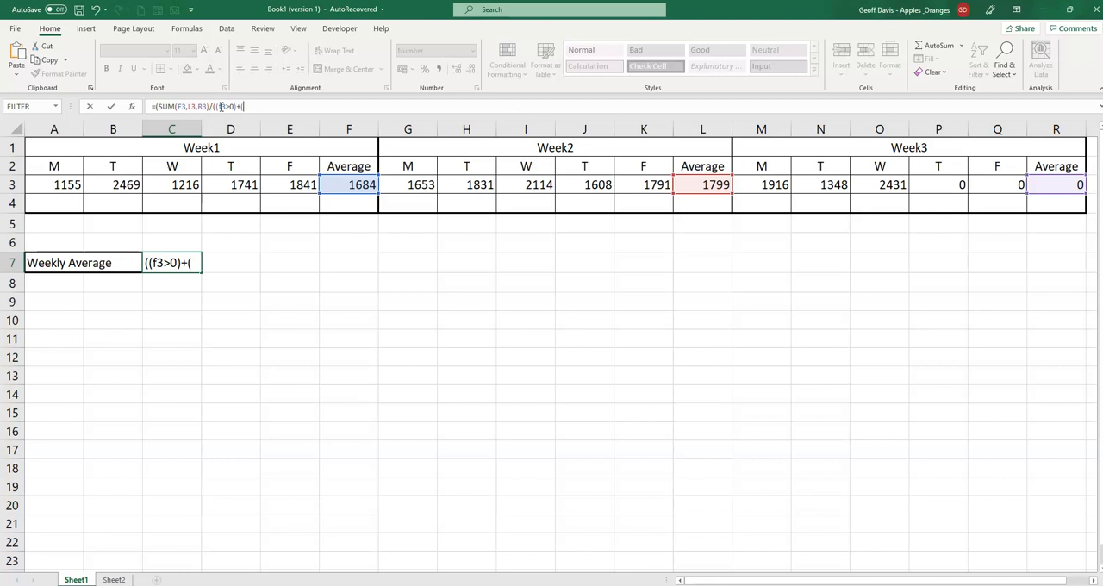
type("l3>0)+")
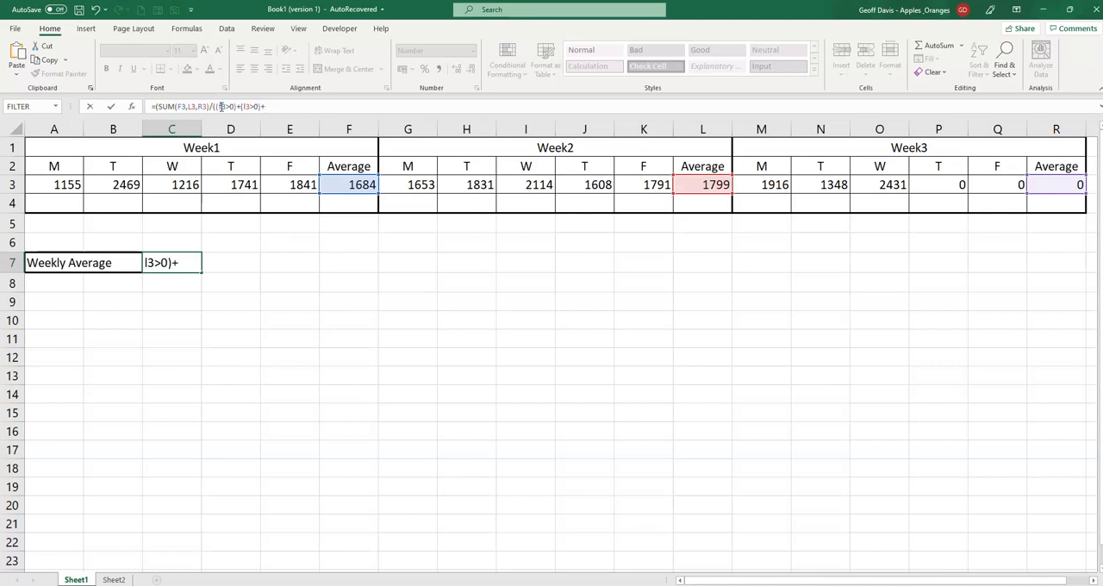
type("(r3>0")
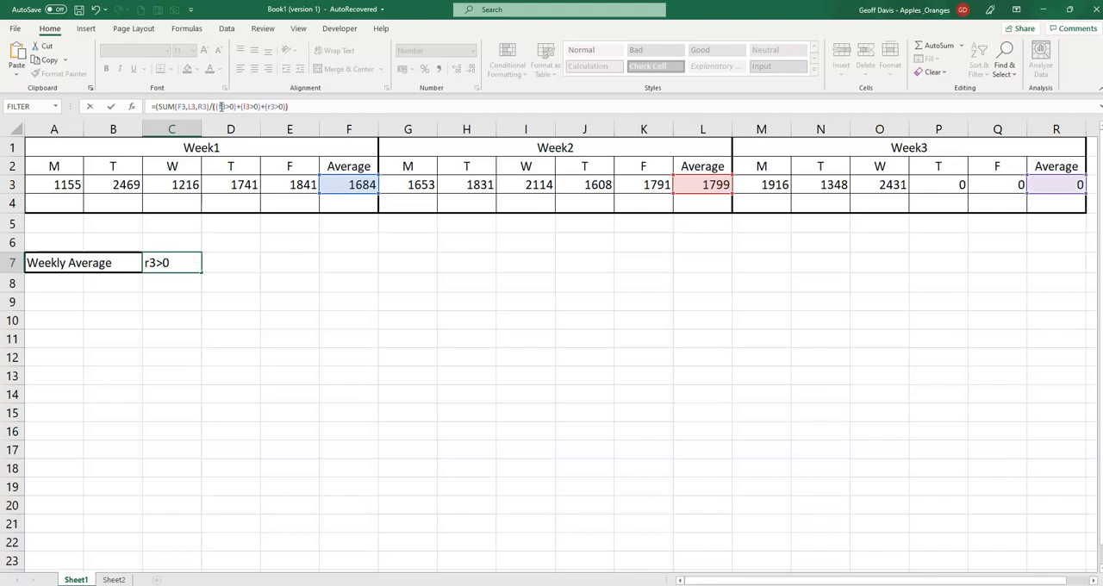
type("))")
key("Return")
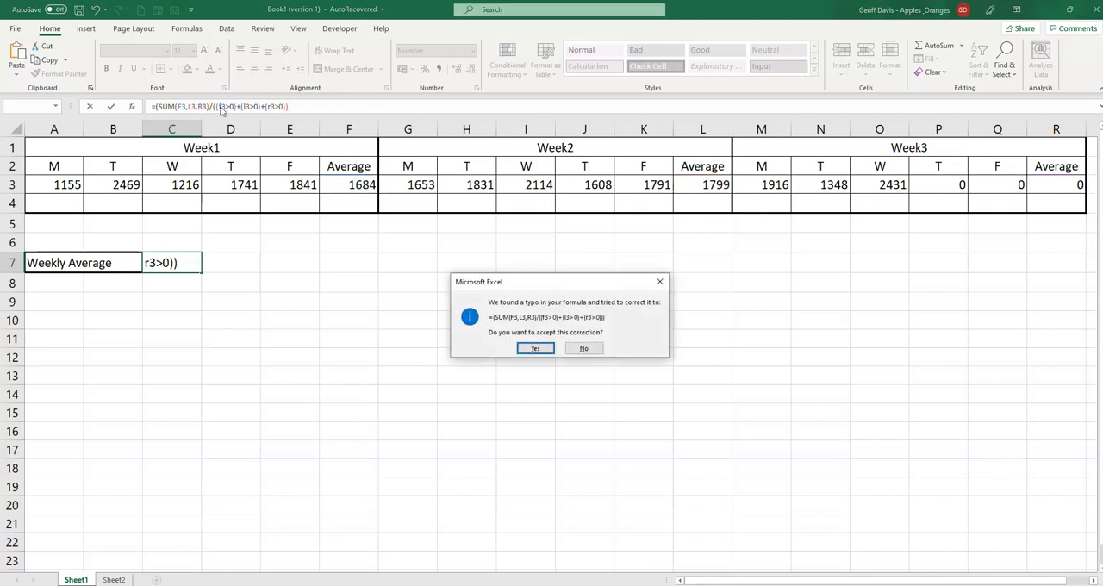
key("Return")
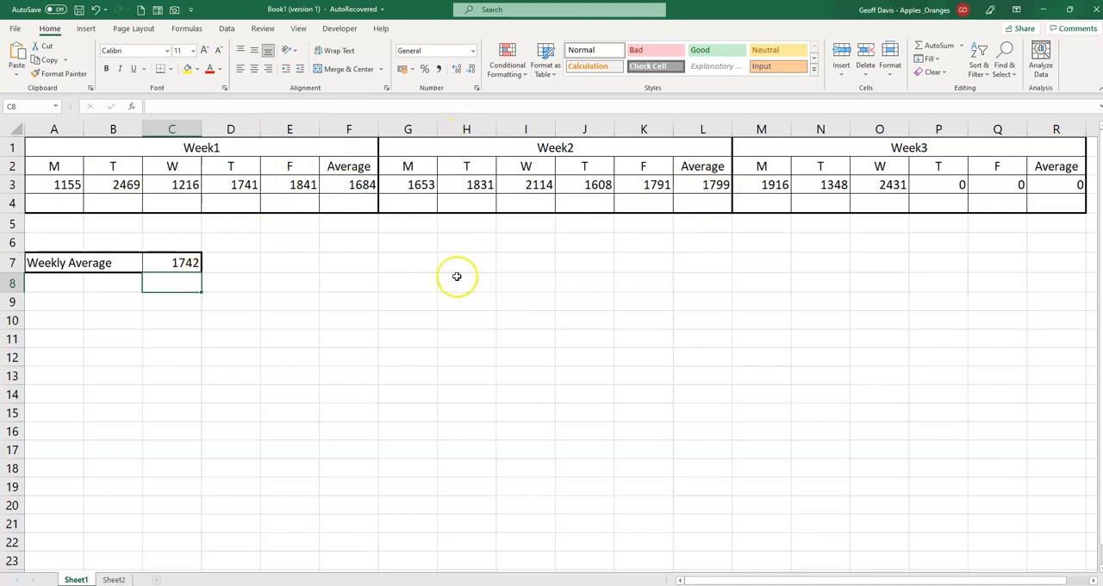
Step: Fill in Week3's missing values with 1000 for Thursday (P3) and 2000 for Friday (Q3)
left_click(1054, 184)
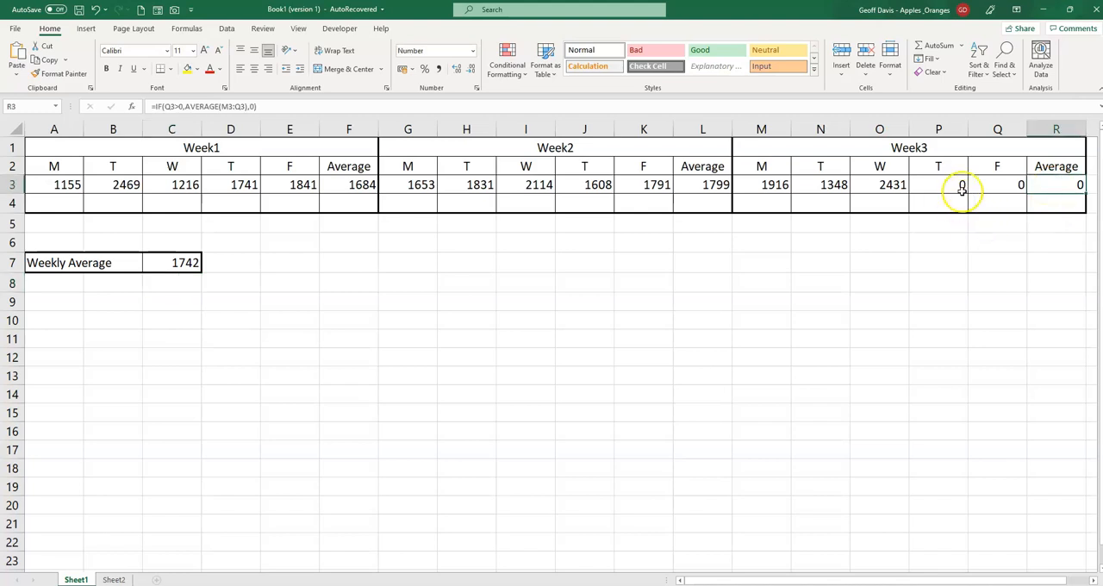
left_click(935, 185)
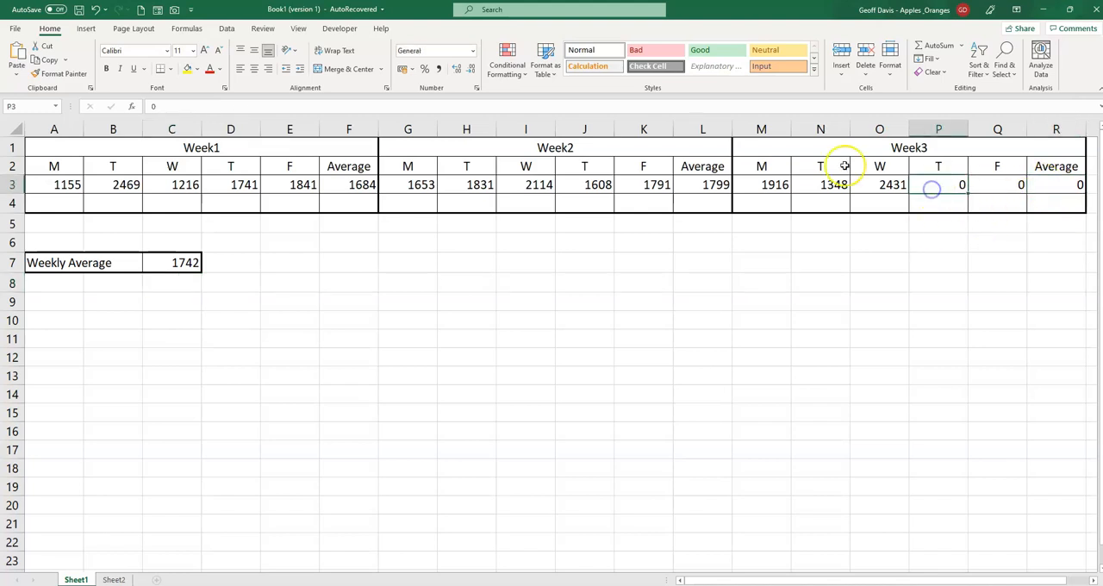
type("1000")
key("Tab")
type("2000")
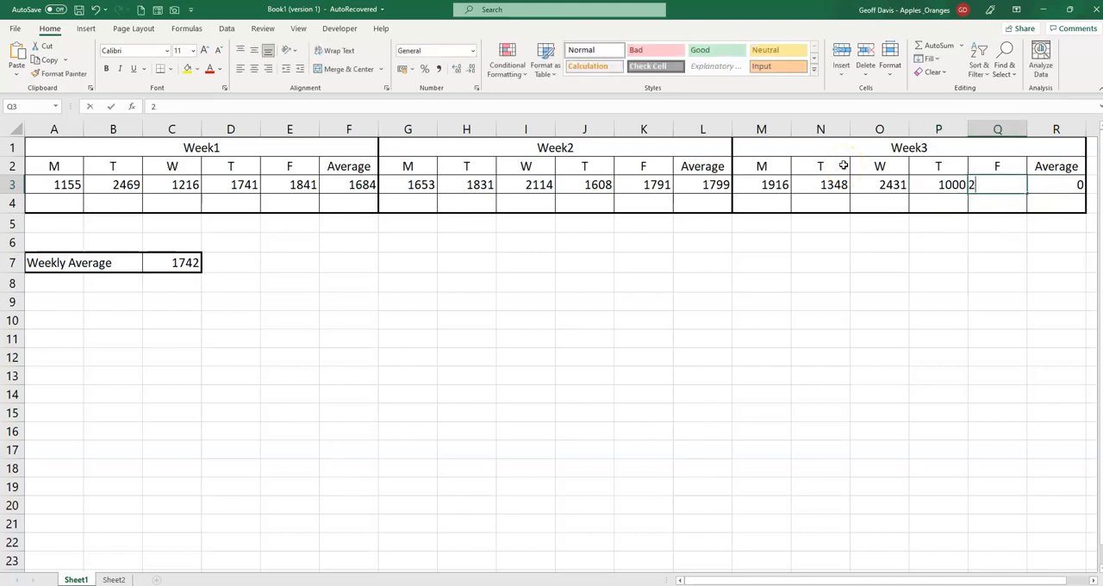
key("ctrl+Return")
key("Tab")
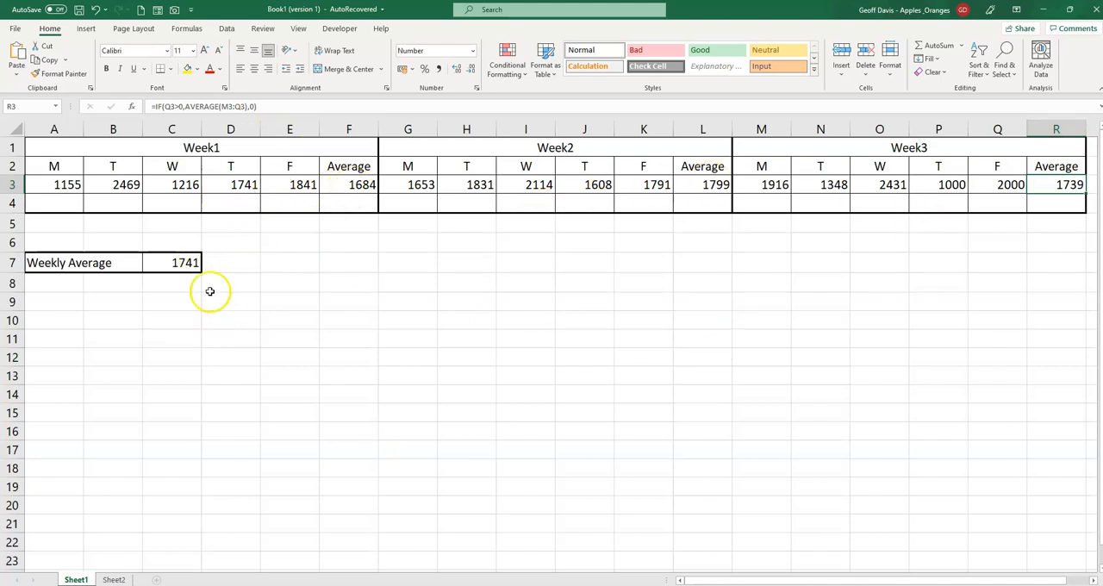
Step: Review the divisor part ((F3>0)+(L3>0)+(R3>0)) of the Weekly Average formula in C7 without changing it
left_click(180, 269)
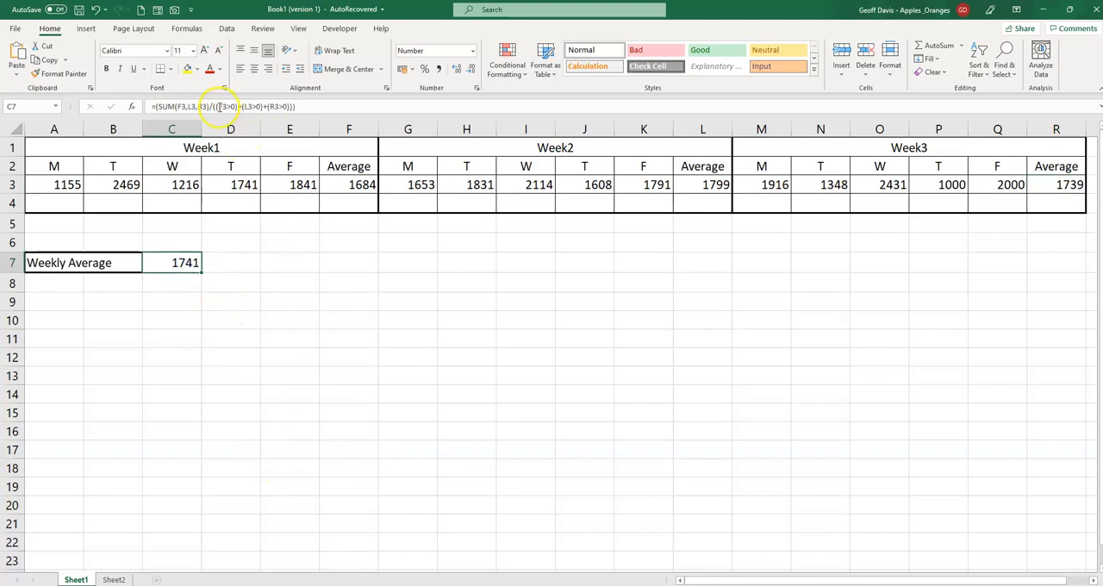
left_click_drag(212, 106, 299, 106)
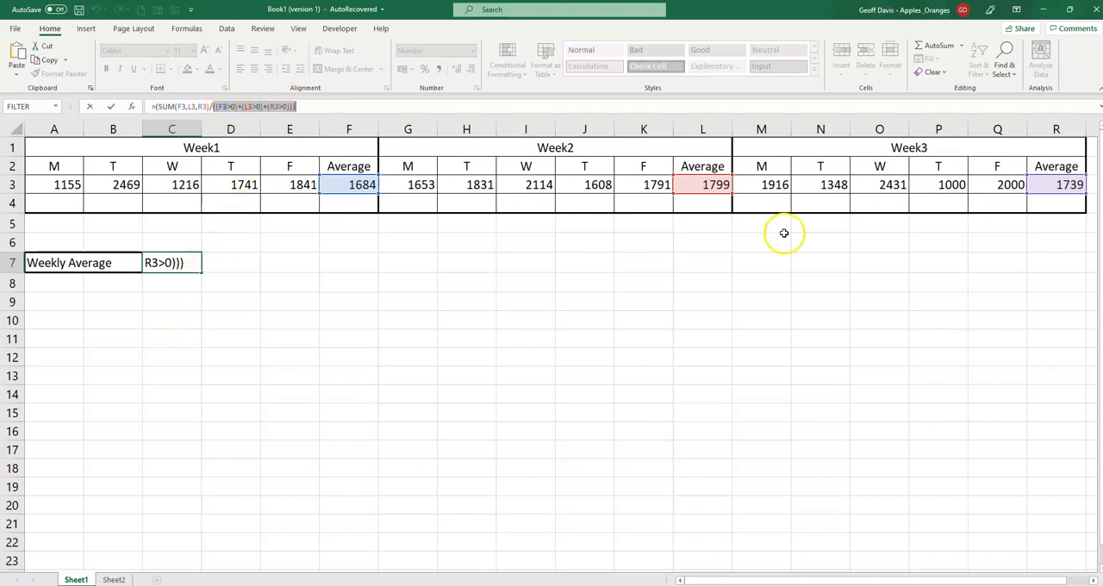
key("ctrl+Return")
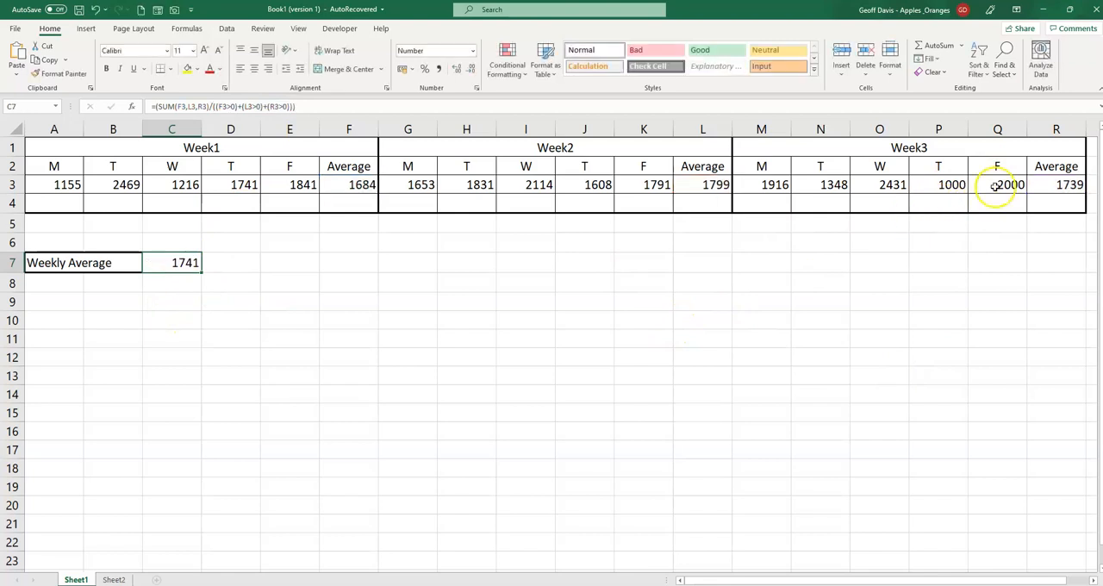
Step: Clear Week3's Friday value in Q3 and check the Weekly Average cell C7
left_click(995, 186)
key("Delete")
key("Return")
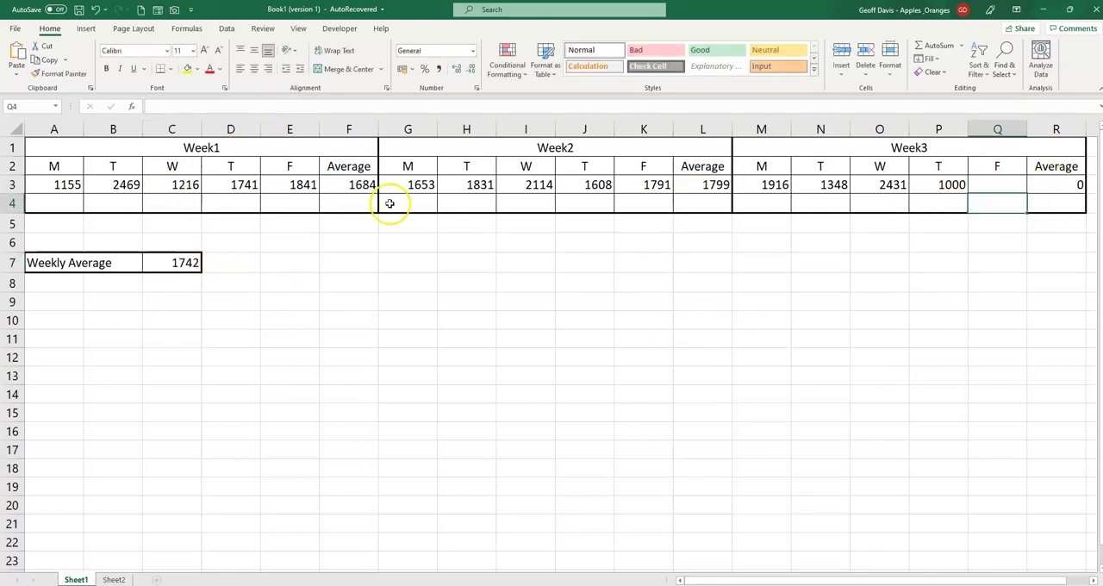
left_click(193, 264)
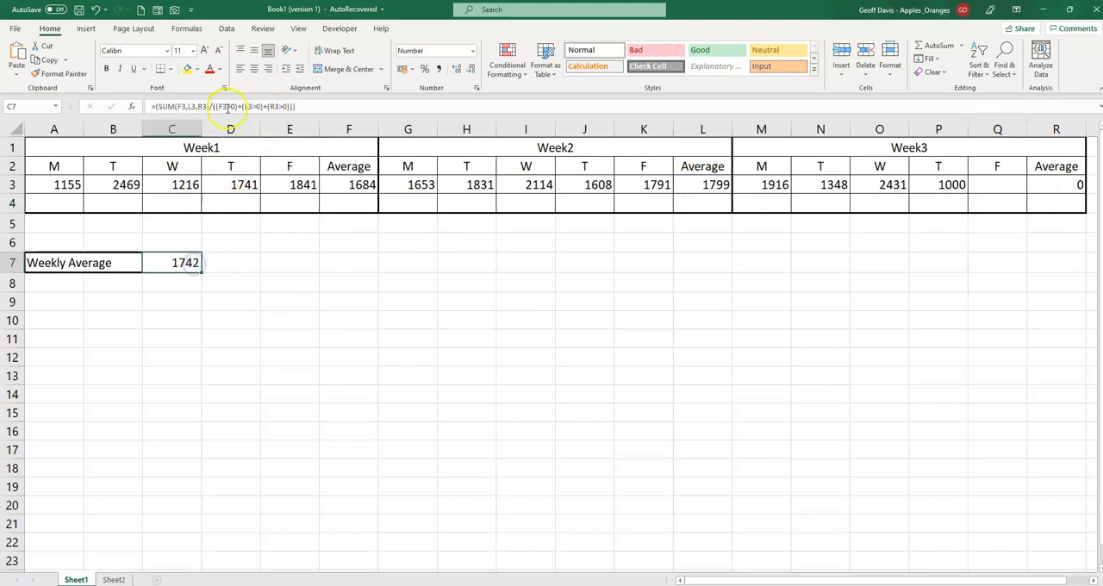